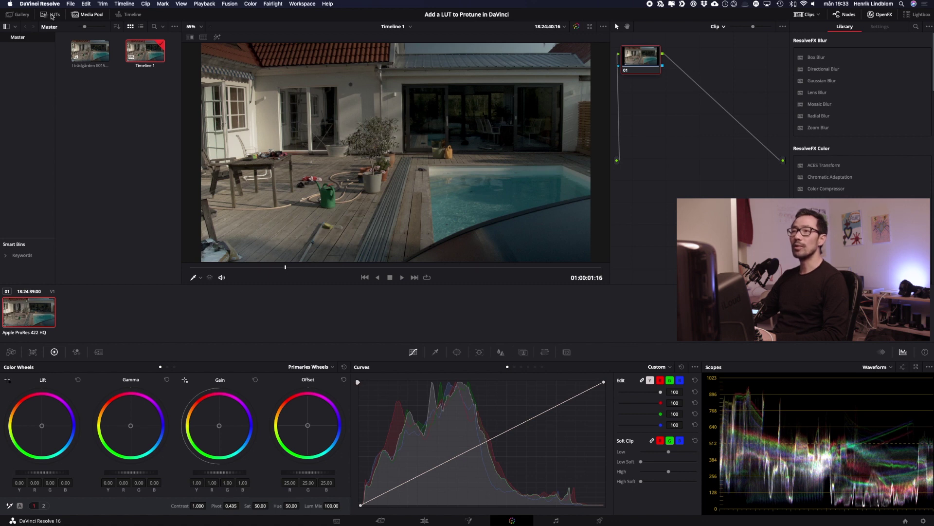
Step: Show the DJI LUTs in the LUT library, preview DJI_Phantom4_DLOG2sRGB_improv, and drag it toward the clip
left_click(52, 15)
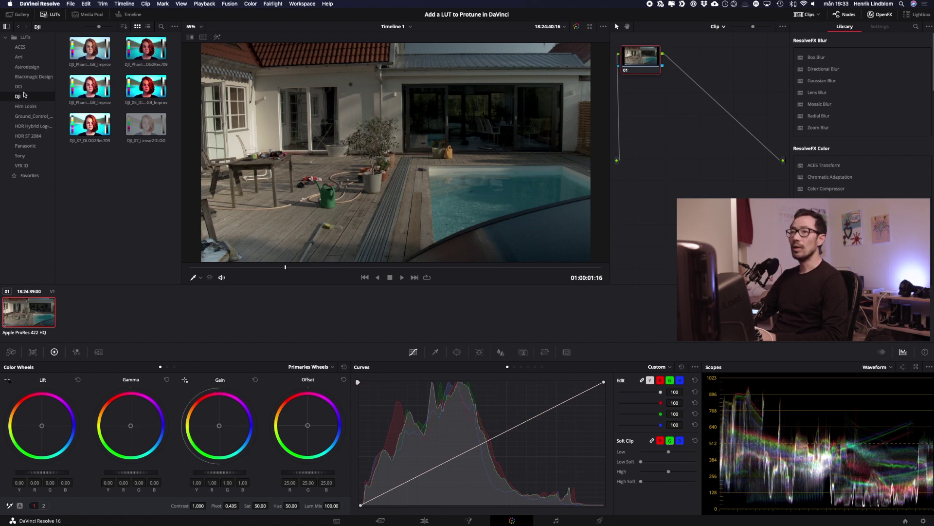
mouse_move(98, 93)
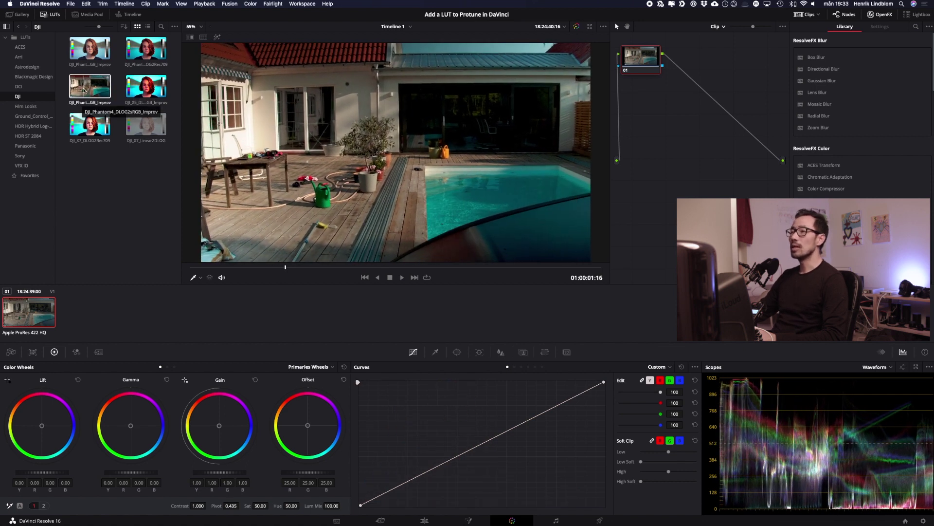
left_click_drag(83, 90, 50, 303)
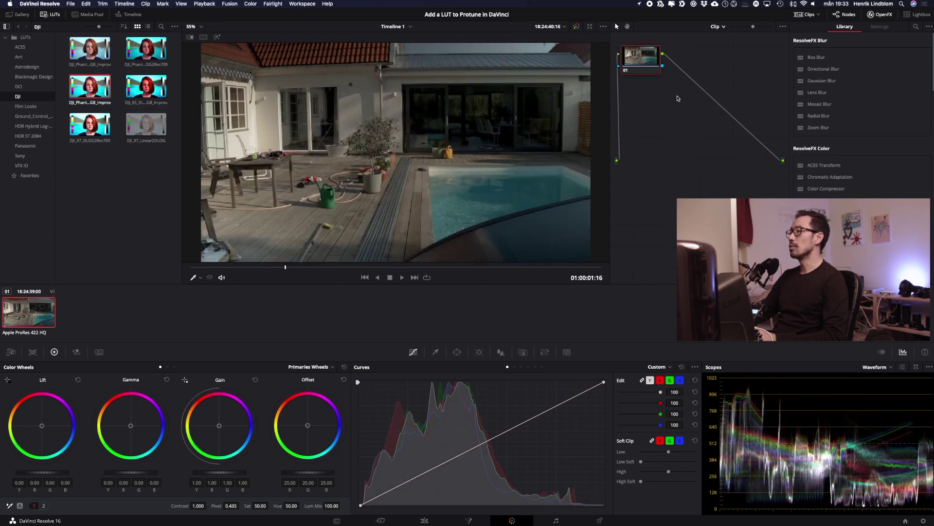
Step: Add a serial node 02 after node 01 and label it 'LUT'
key("alt+s")
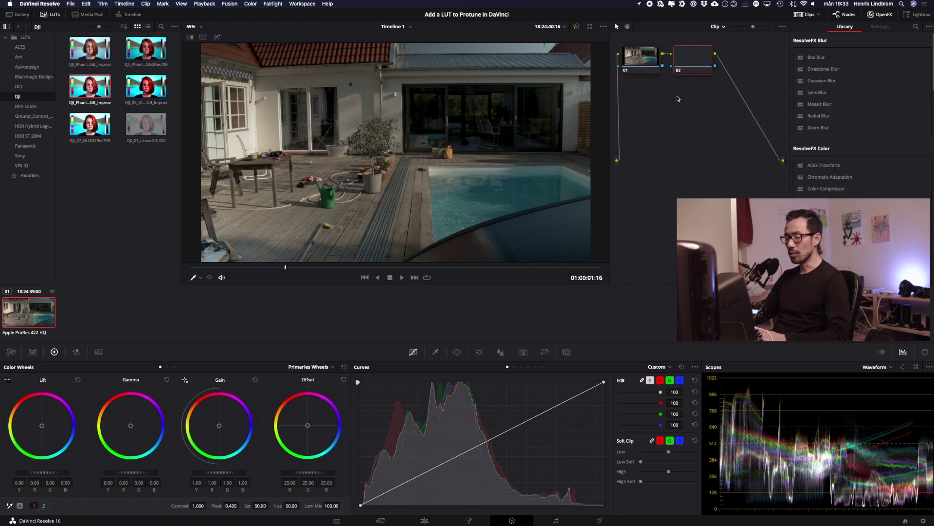
right_click(690, 64)
key("Escape")
type("LUT")
key("Return")
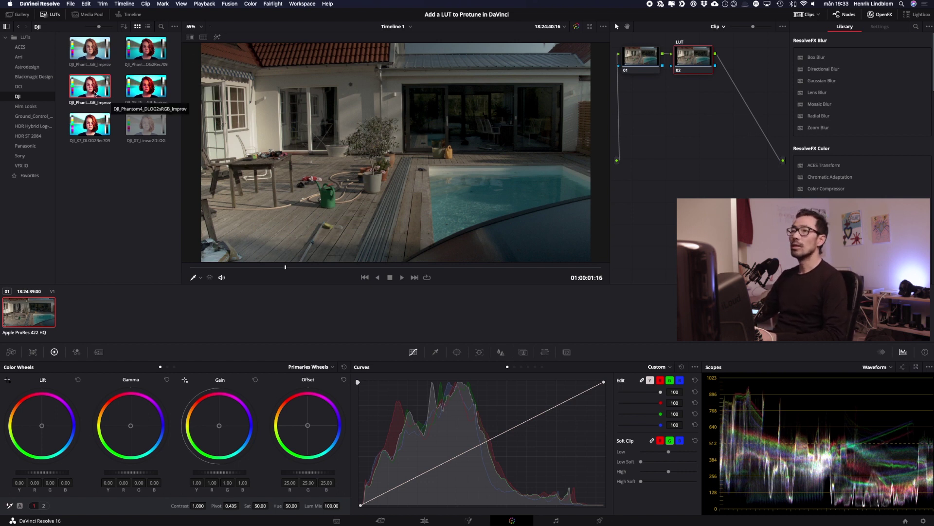
Step: Apply the DJI Phantom 4 LUT to node 02, toggling it off and on to compare
left_click_drag(95, 94, 707, 68)
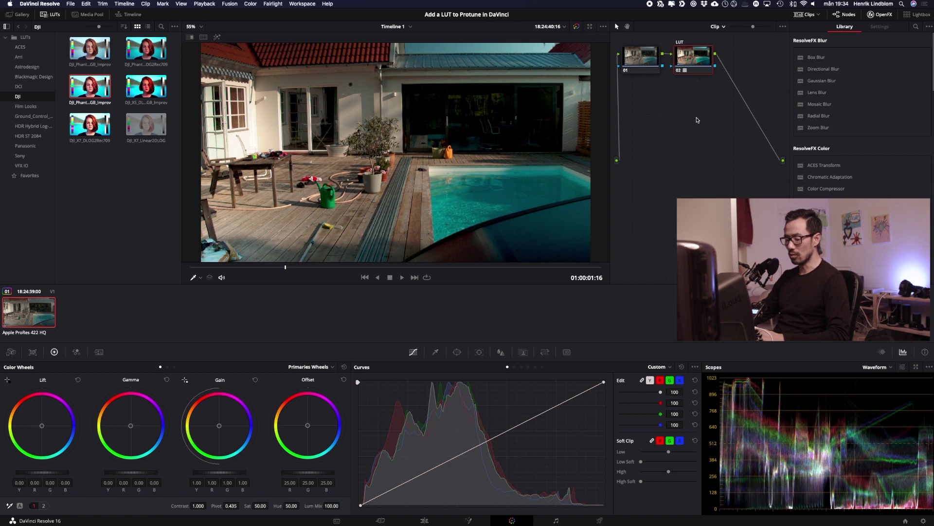
key("super+d")
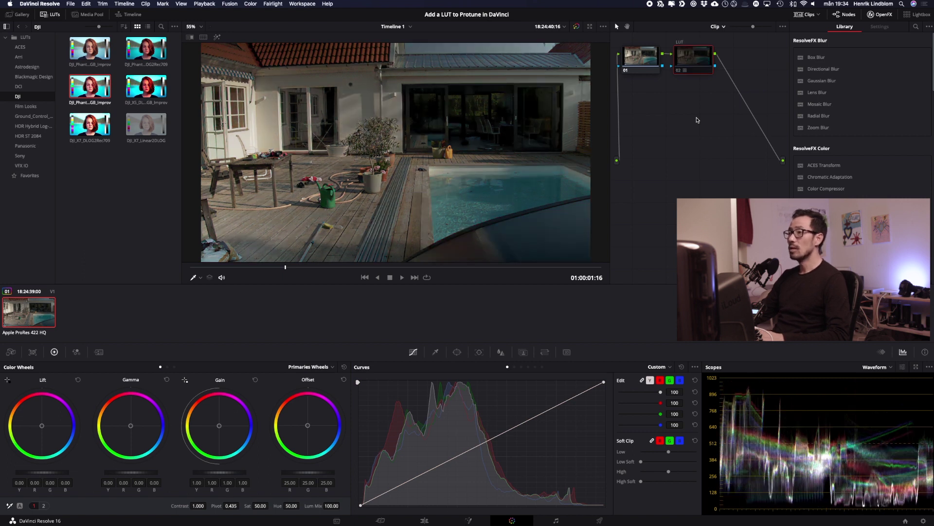
key("super+d")
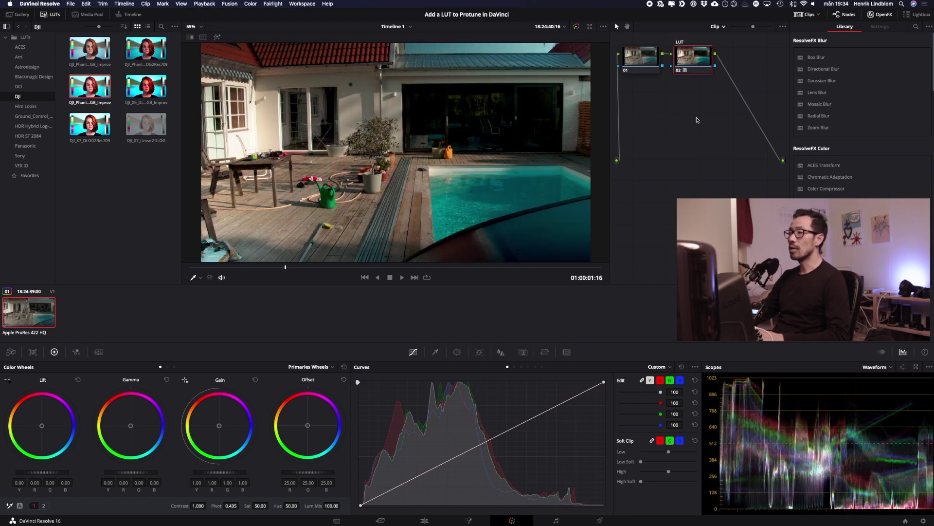
key("super+d")
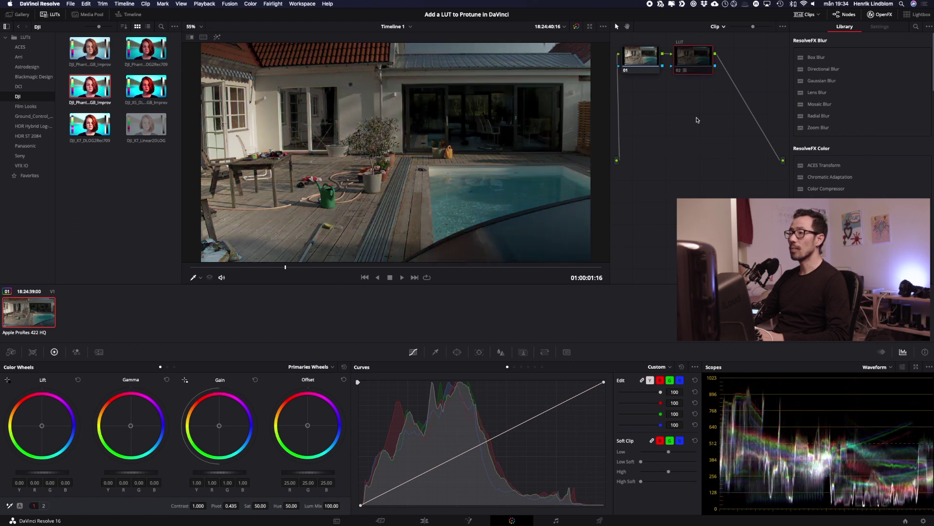
key("super+d")
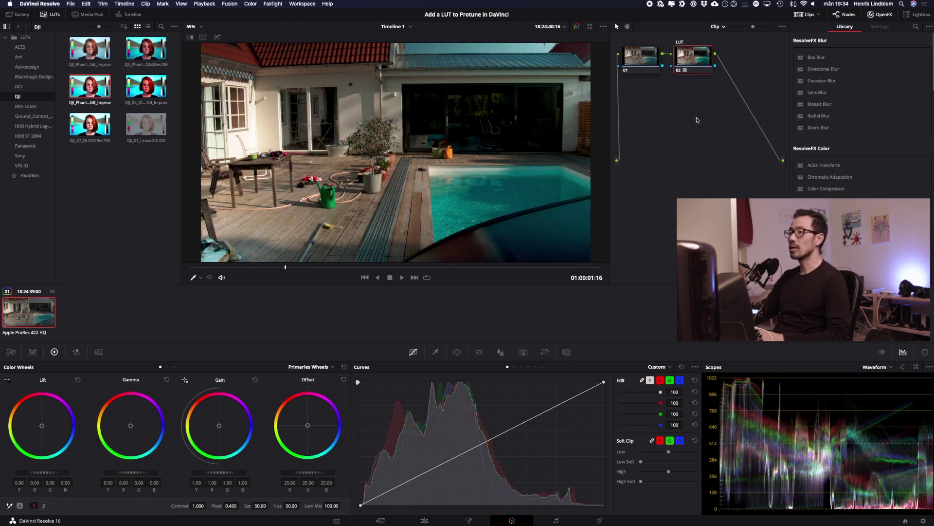
key("super+d")
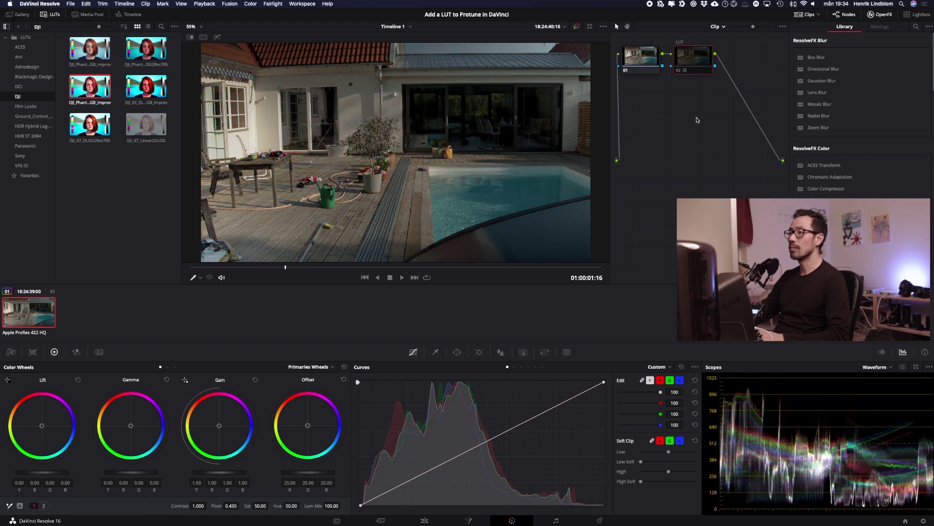
key("super+d")
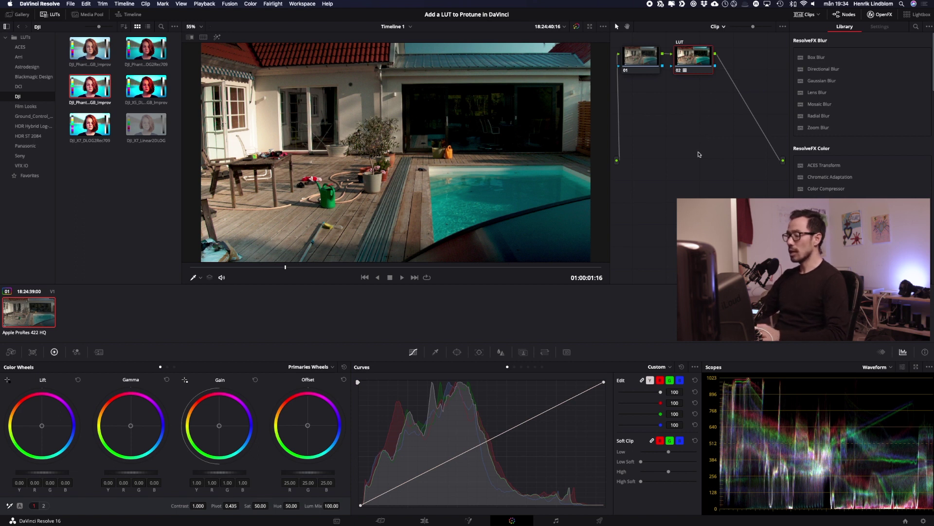
Step: Add a third serial node after the LUT node, labelled 'Color Sat Contrast'
key("alt+s")
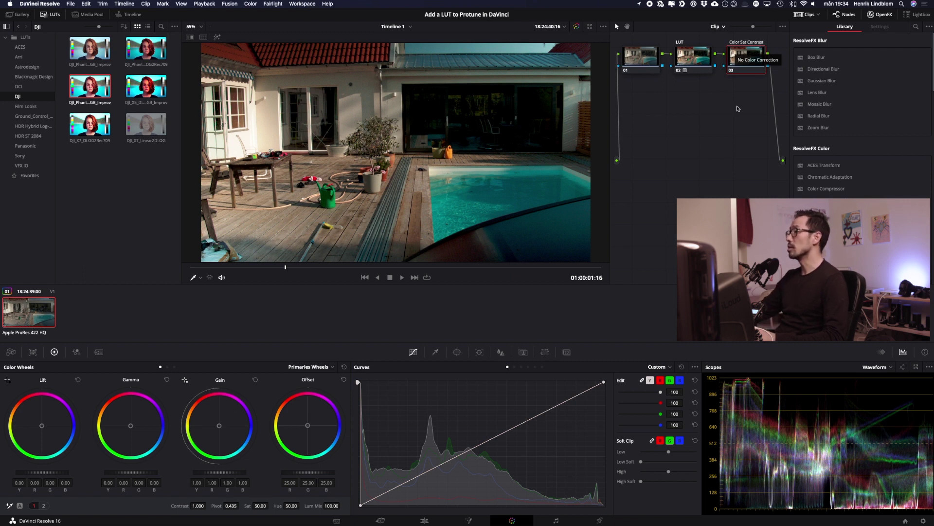
key("Return")
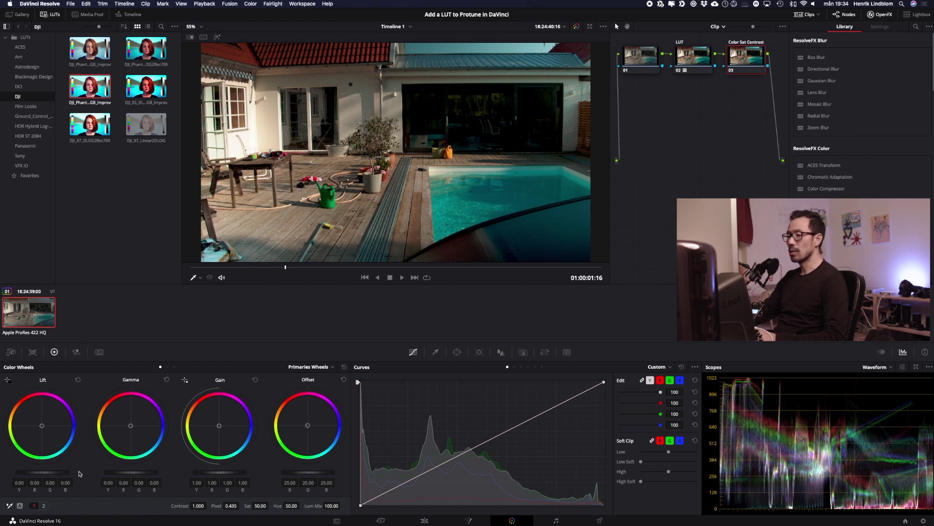
Step: Adjust the Lift, Gain and Gamma master wheels, ending at Gain 0.98 and Gamma 0.03
left_click_drag(34, 472, 53, 472)
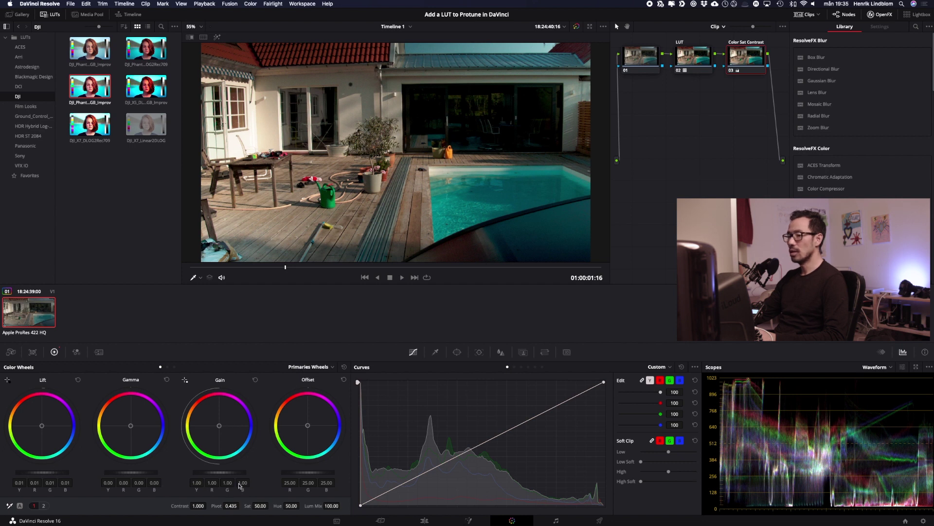
left_click_drag(231, 473, 209, 470)
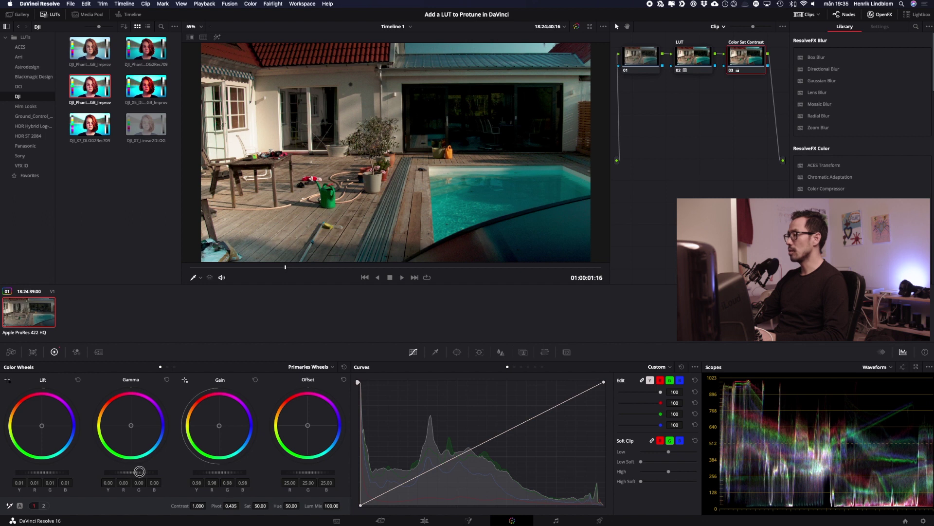
left_click_drag(138, 471, 169, 474)
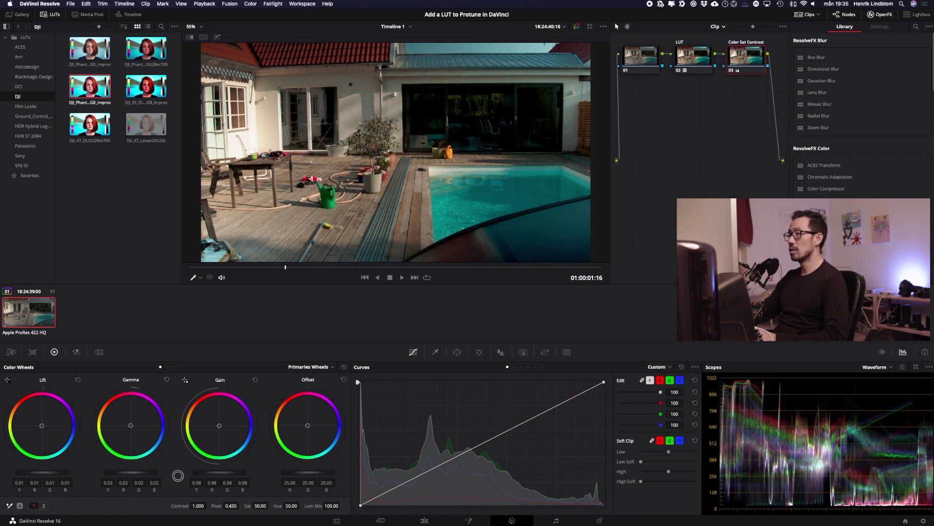
left_click_drag(184, 476, 193, 477)
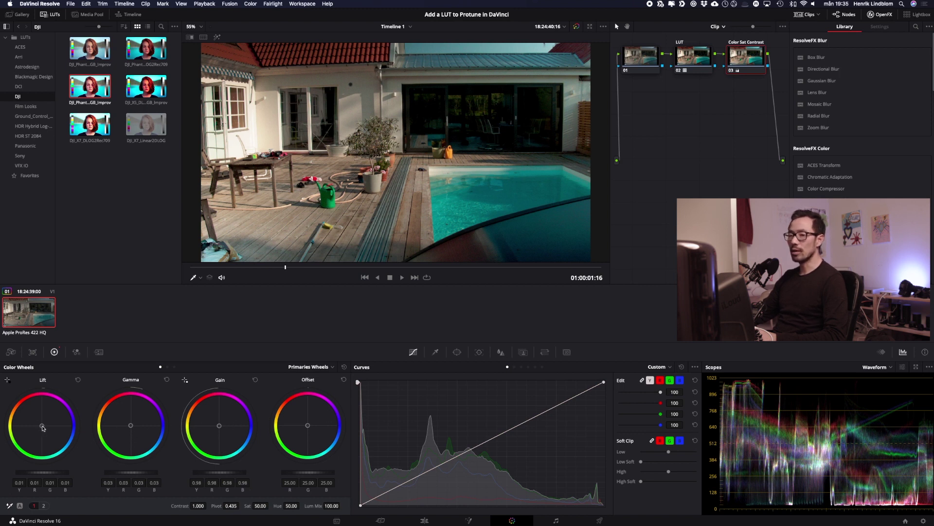
Step: Reset Lift back to 0.00 and add a shadows control point on the custom curve
mouse_move(42, 427)
left_mouse_down()
mouse_move(16, 388)
mouse_move(55, 453)
mouse_move(21, 462)
mouse_move(60, 419)
mouse_move(46, 430)
left_mouse_up()
left_click(78, 380)
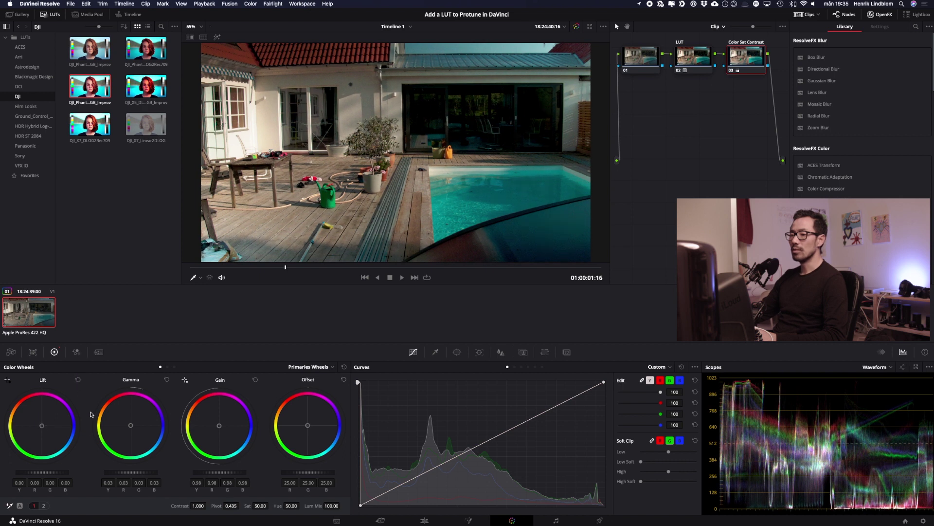
left_click(395, 489)
Step: Lower the curve's shadow point, add midtone and highlight points, and raise the midtone point
left_click_drag(395, 488, 402, 486)
left_click(509, 430)
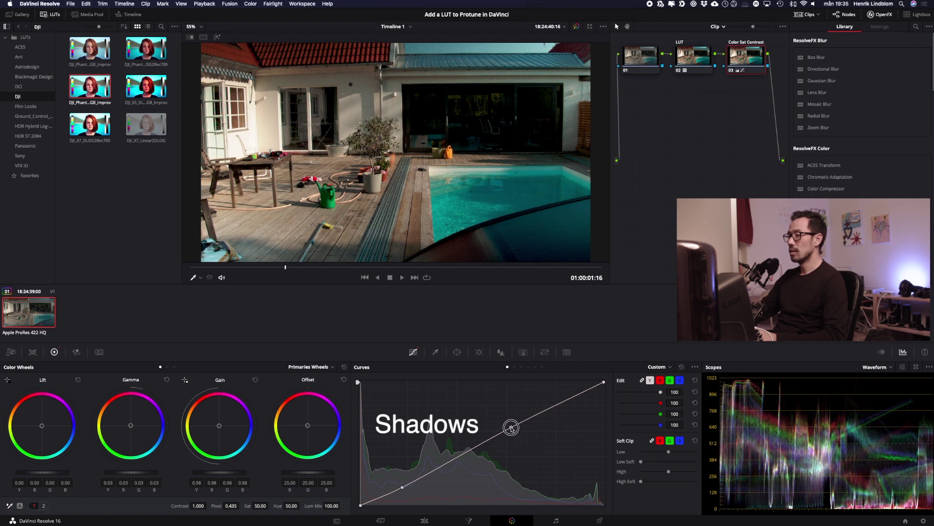
left_click(559, 400)
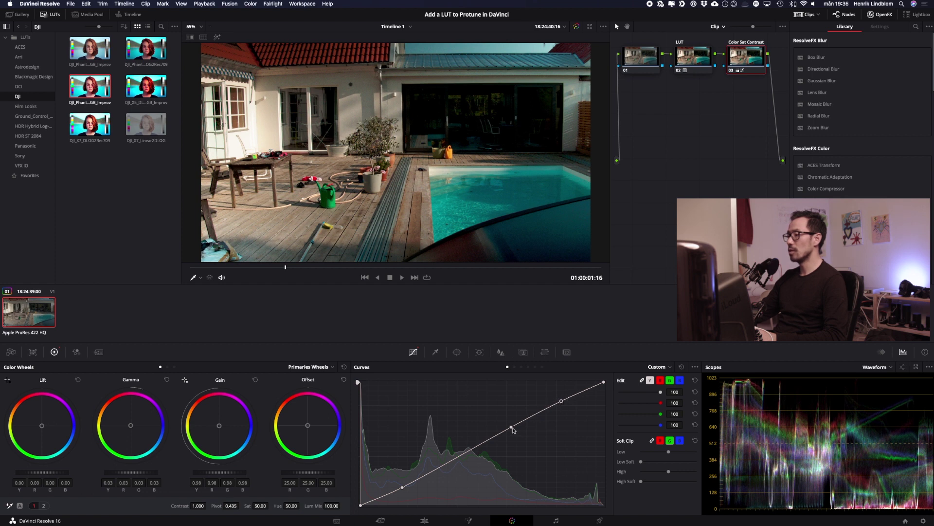
left_click_drag(514, 430, 520, 426)
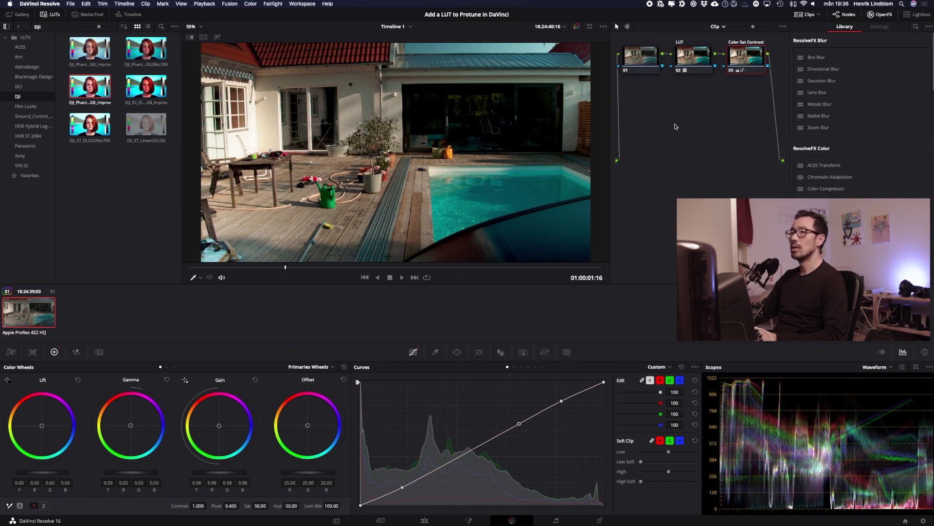
Step: Delete the LUT and Color Sat Contrast nodes, then add a fresh serial node 02 after node 01
right_click(742, 59)
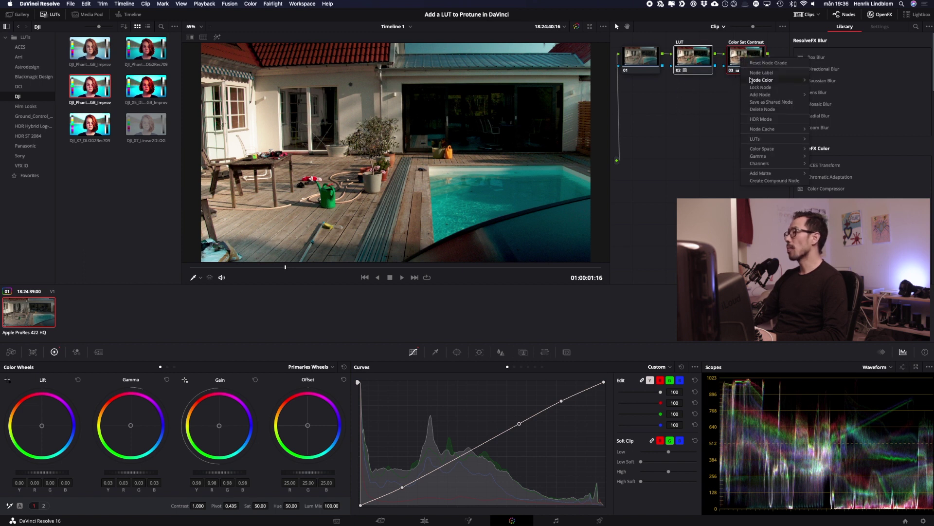
key("super+Home")
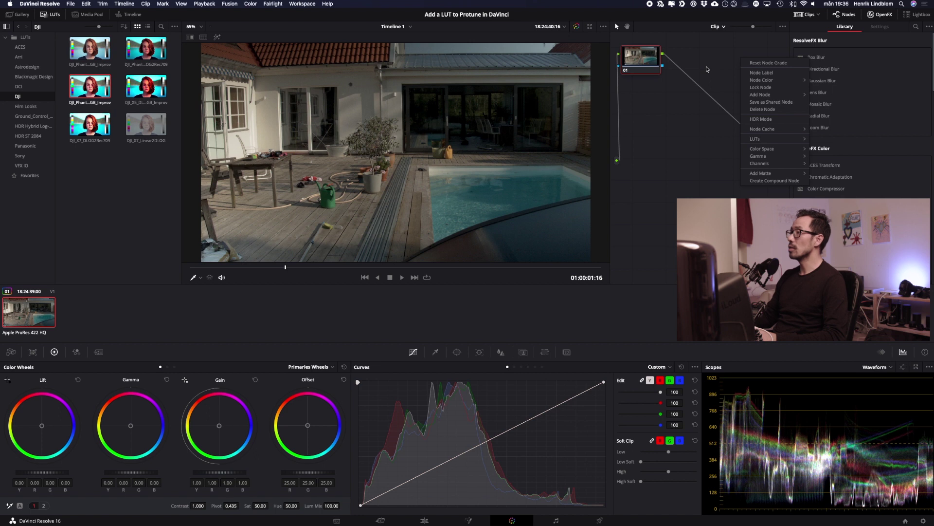
left_click(714, 63)
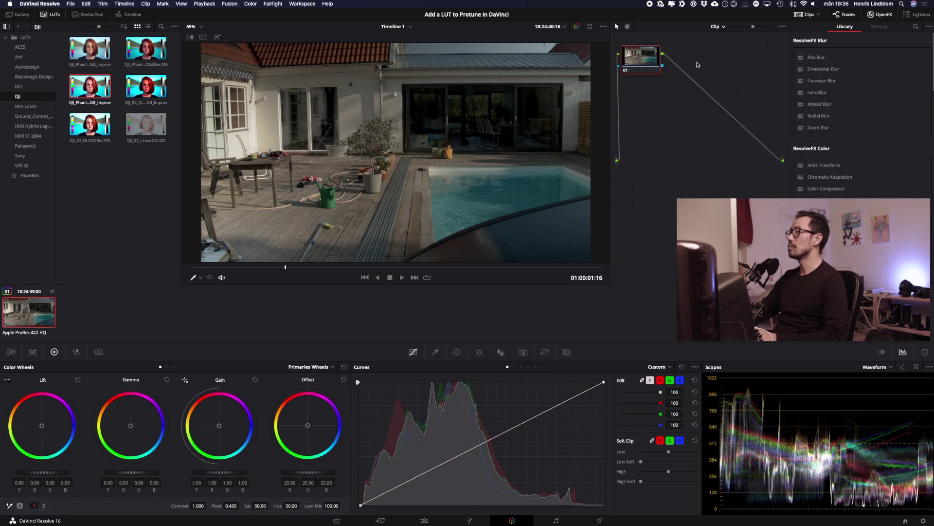
key("alt+s")
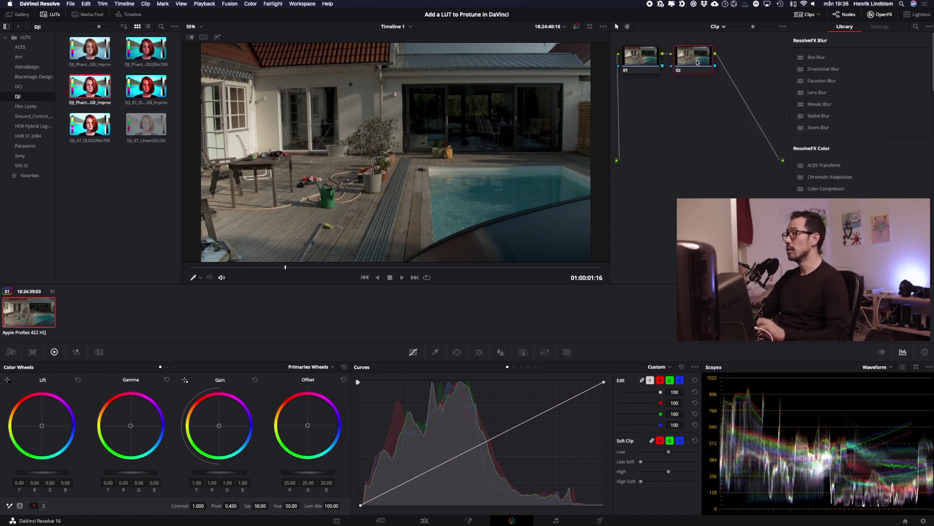
Step: Apply the DJI_Phantom4_DLOG2Rec709 3D LUT to node 02 through its right-click LUTs menu
right_click(695, 65)
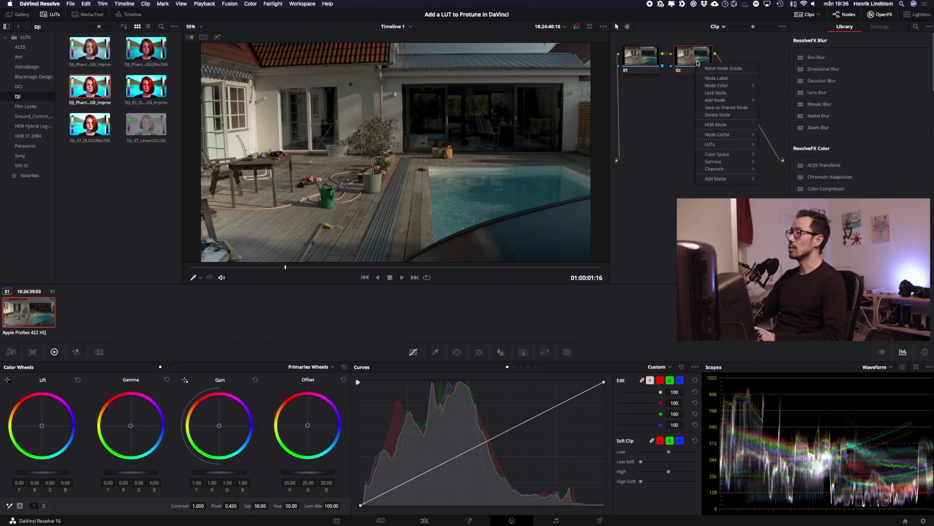
mouse_move(730, 145)
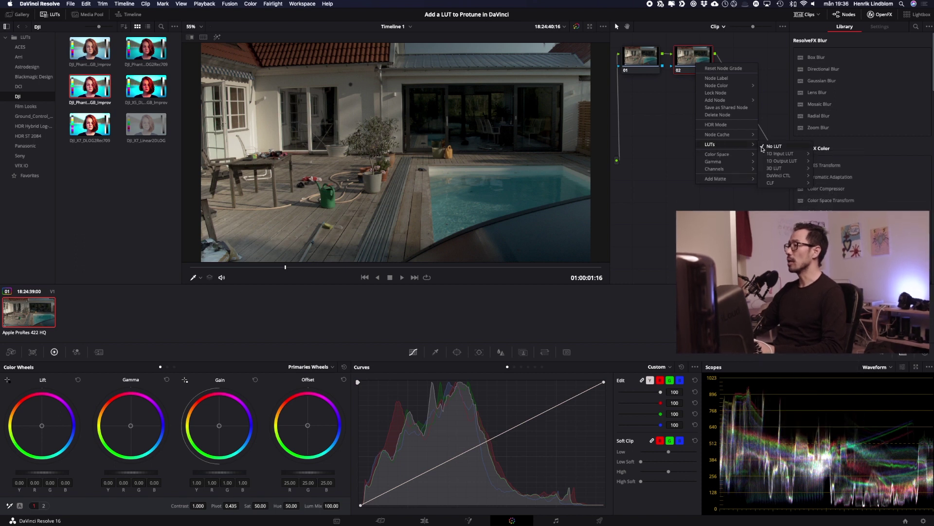
mouse_move(774, 168)
mouse_move(831, 209)
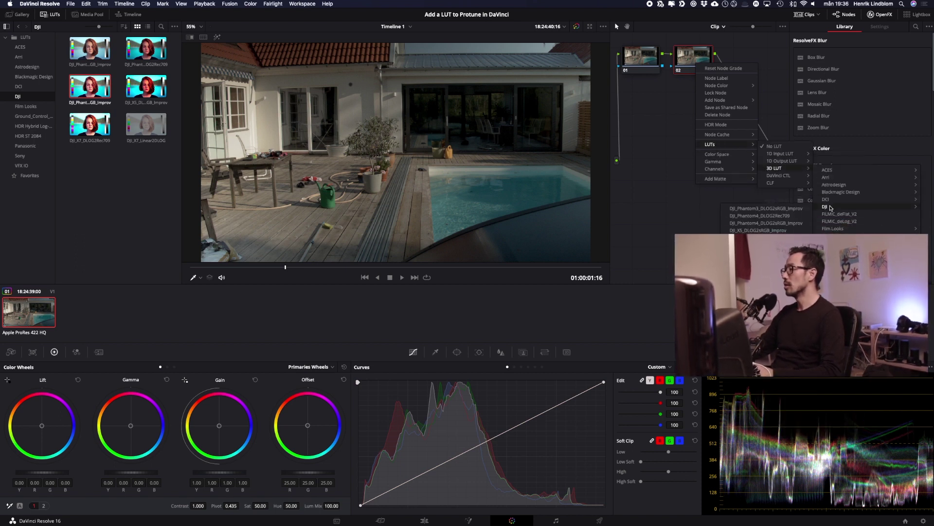
left_click(784, 215)
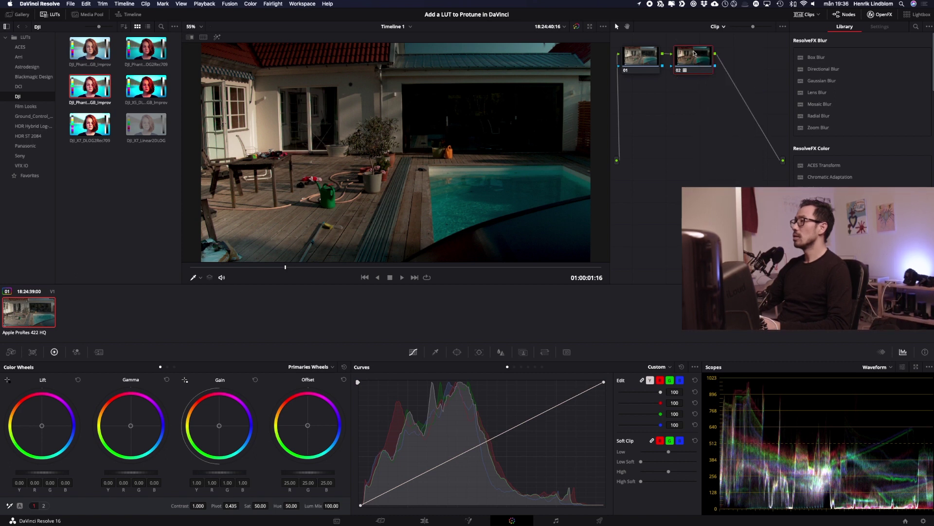
Step: Label node 02 'LUT' and add node 03 with Gain 1.25, Lift 0.01 and Gamma 0.07
type("UT")
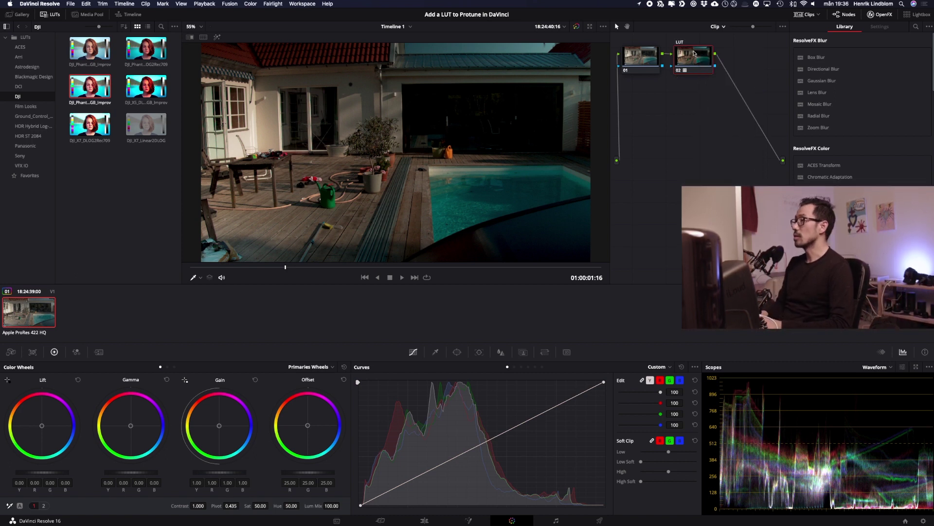
key("alt+s")
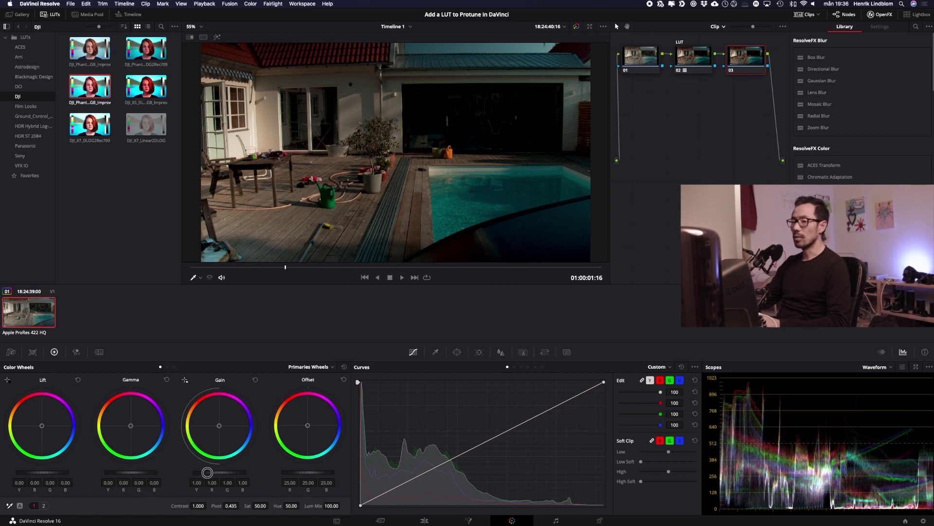
left_click_drag(210, 471, 314, 467)
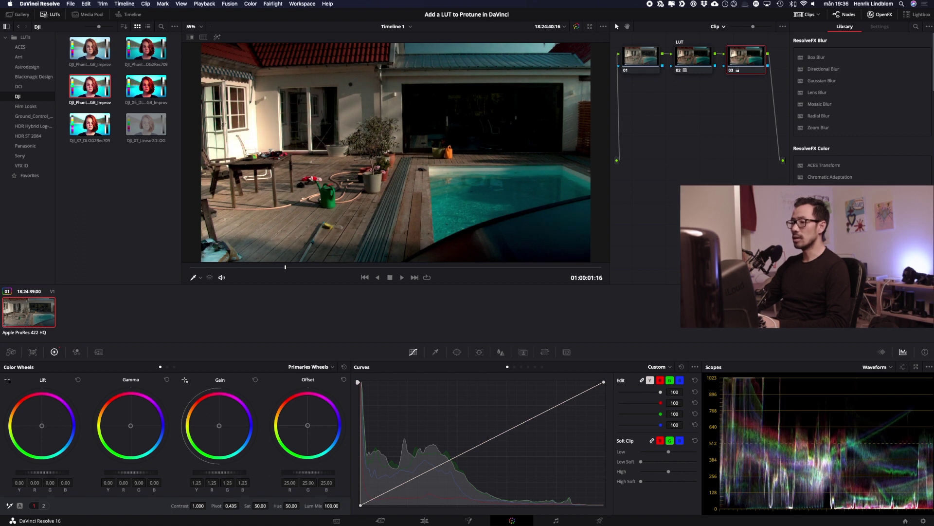
left_click_drag(43, 473, 58, 471)
left_click_drag(117, 476, 221, 473)
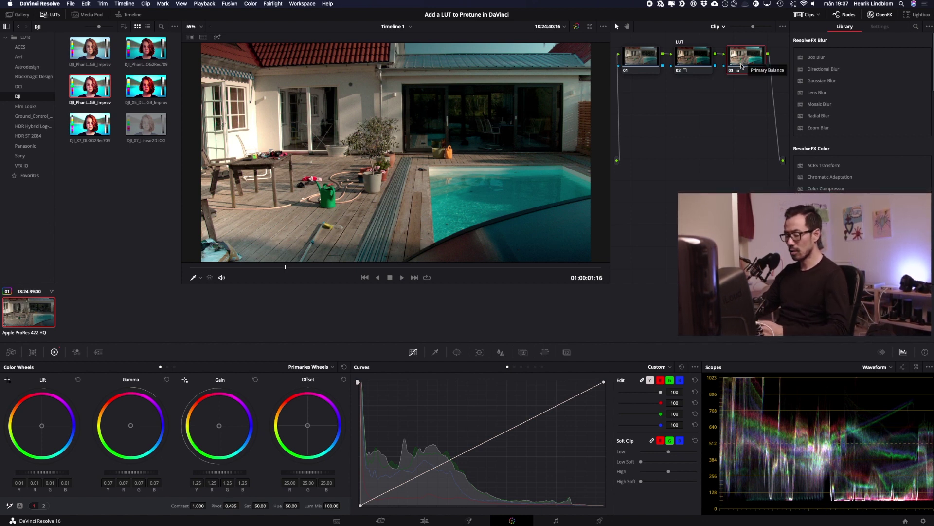
key("ctrl+d")
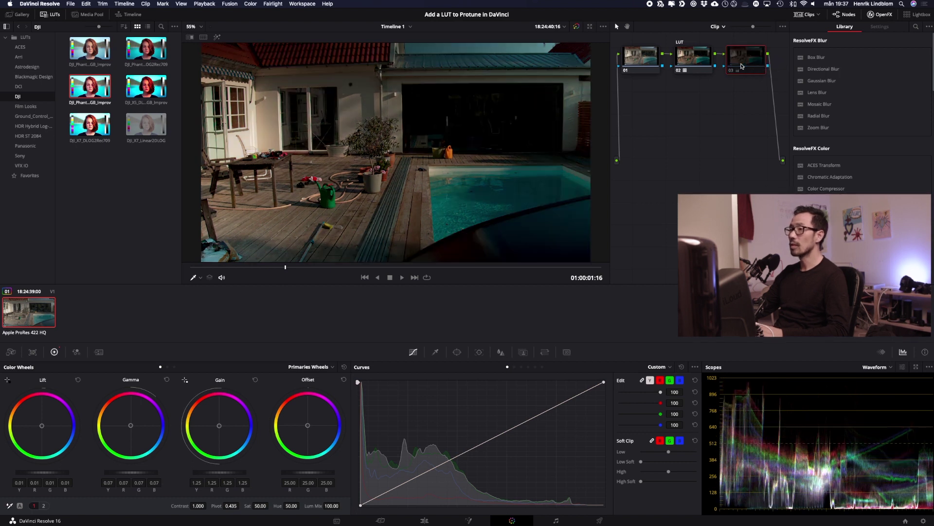
key("ctrl+d")
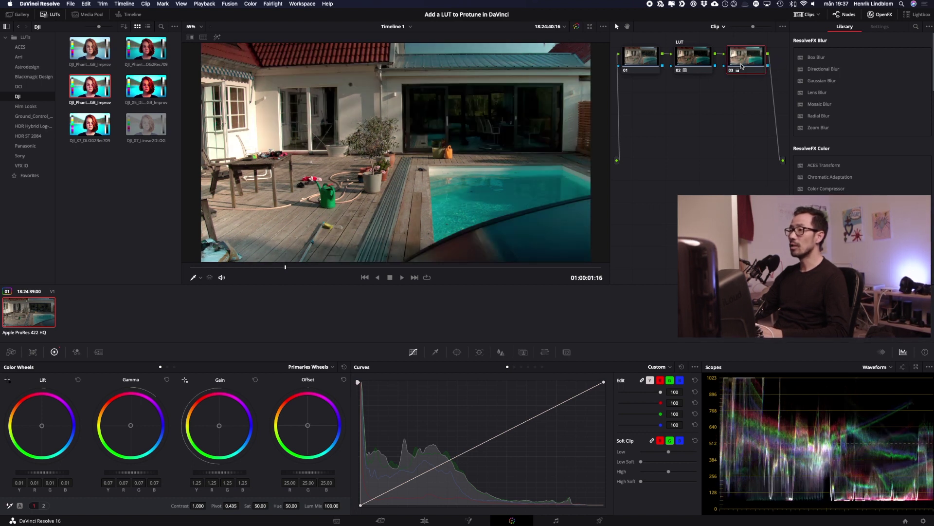
left_click(688, 60)
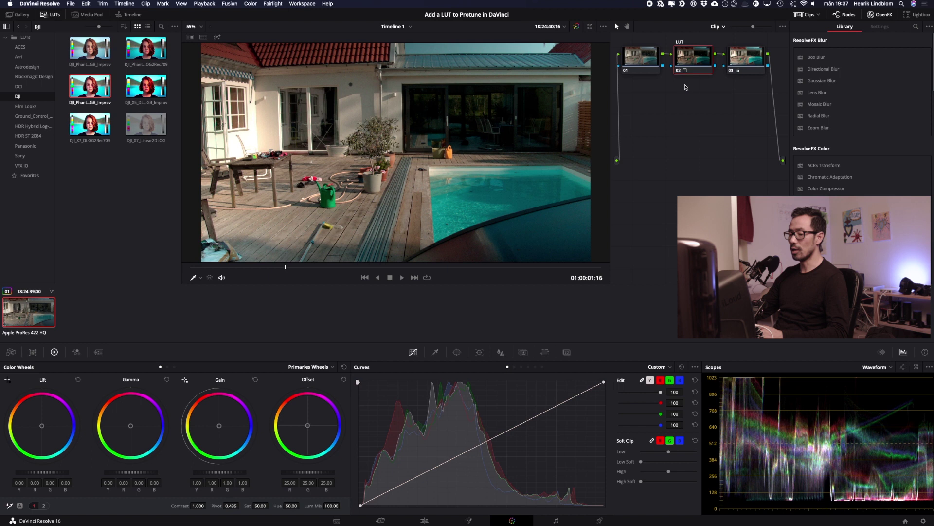
key("ctrl+d")
key("ctrl+d")
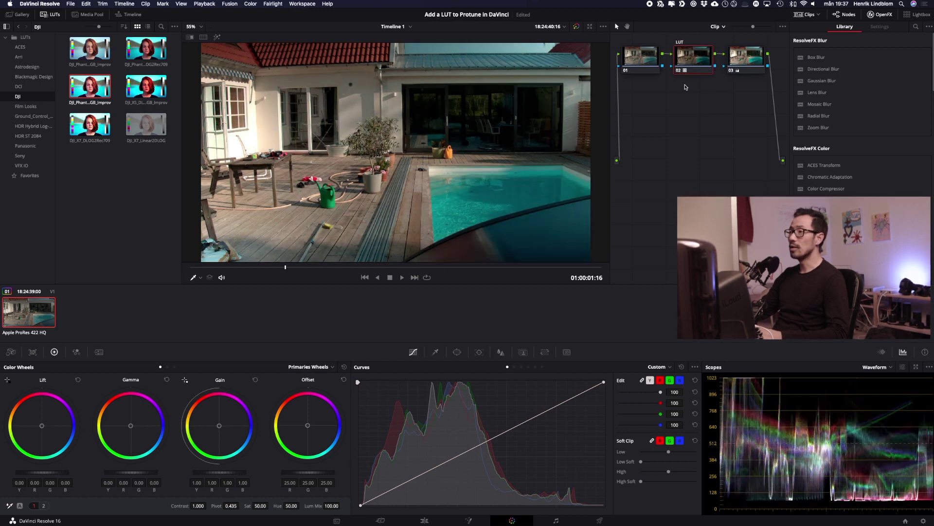
left_click(575, 27)
left_click(575, 27)
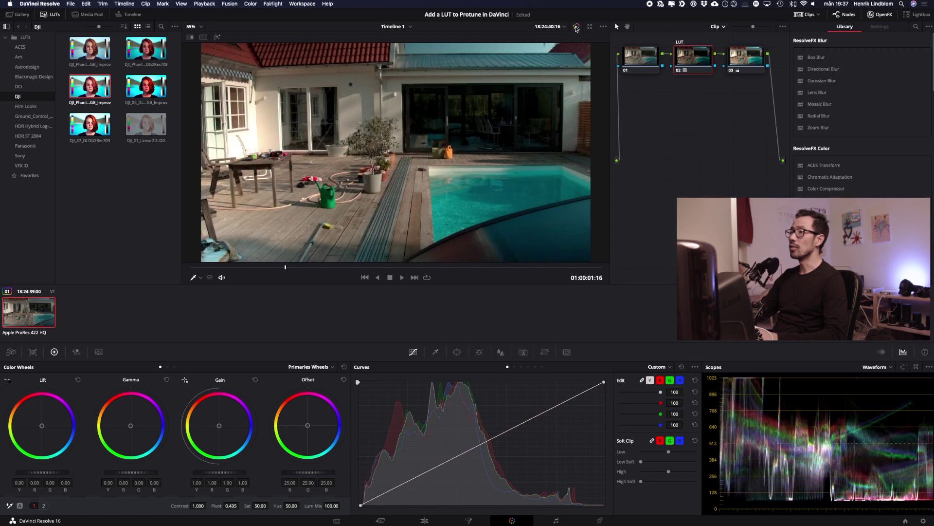
left_click(576, 27)
left_click(576, 27)
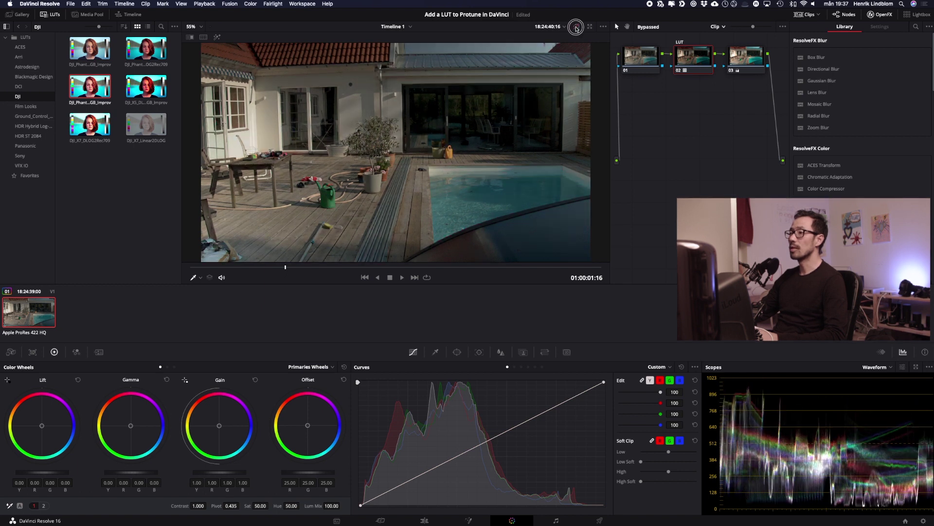